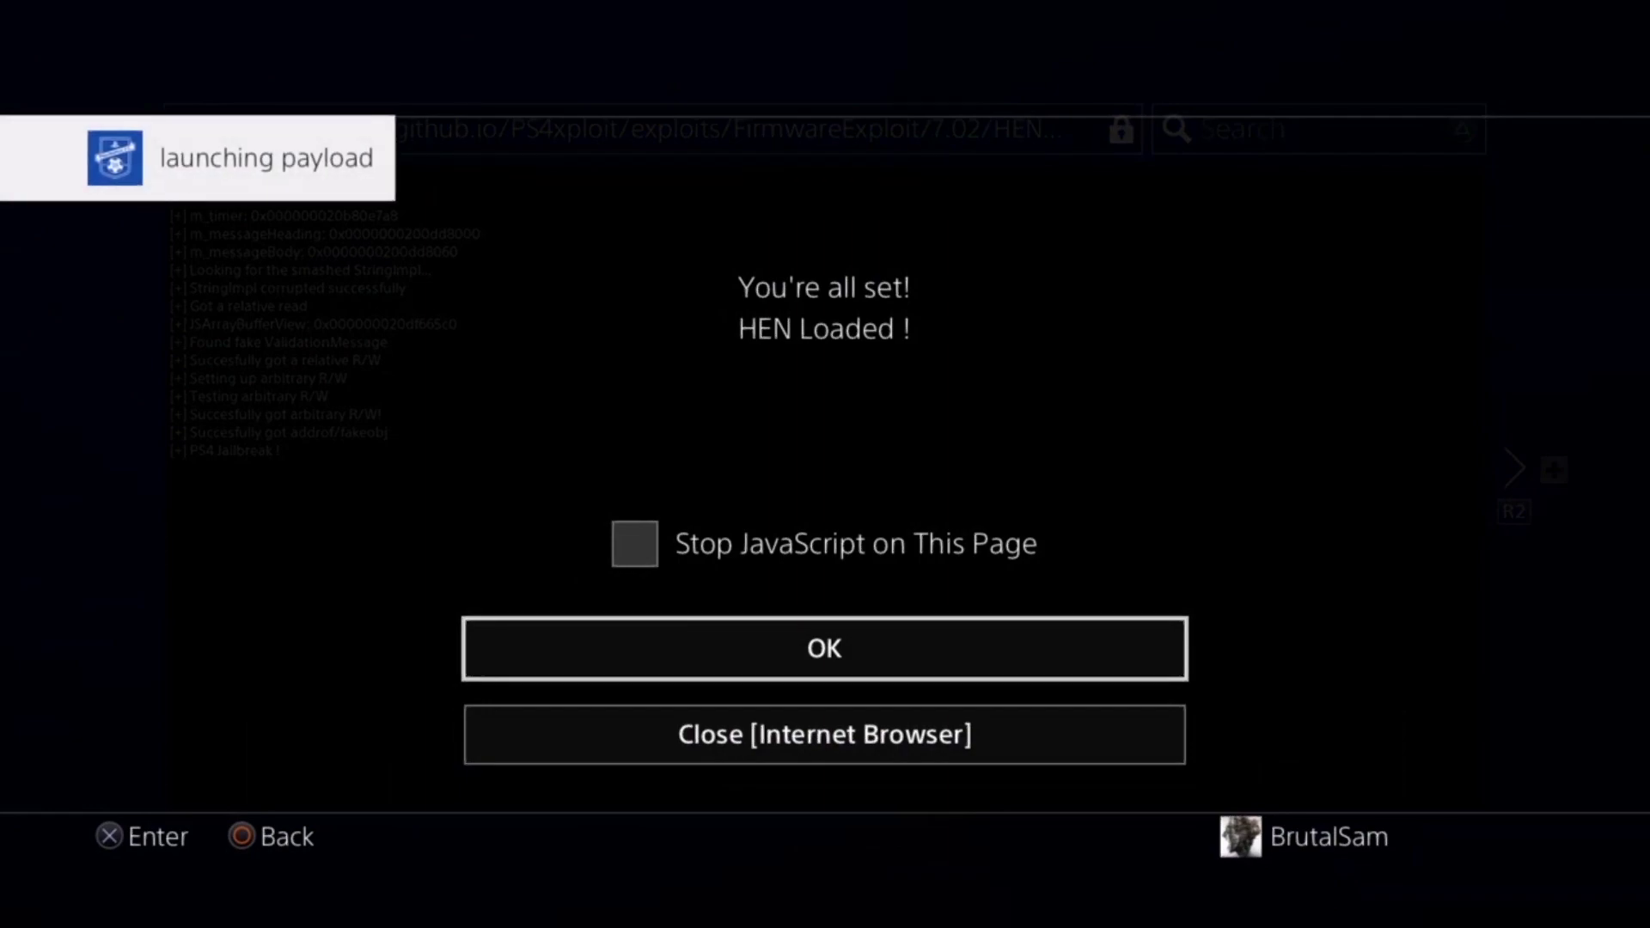
- Move the HEN Loaded dialog selection to Close [Internet Browser]
key("Down")
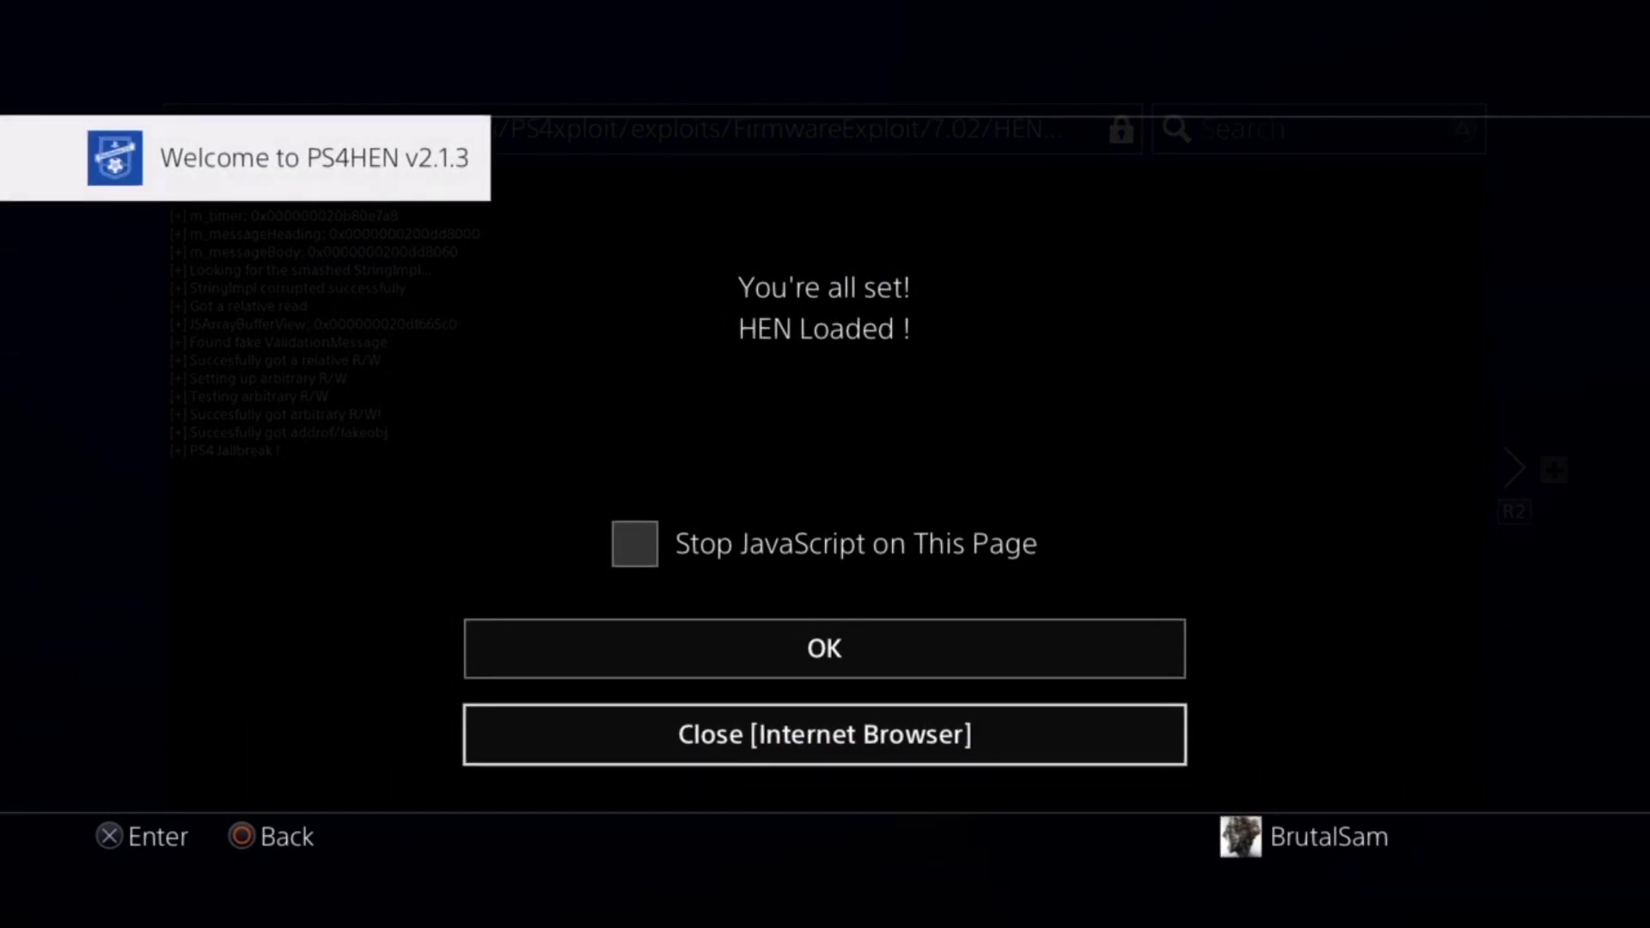
- Exit the browser to the home screen and relaunch the Internet Browser
key("Return")
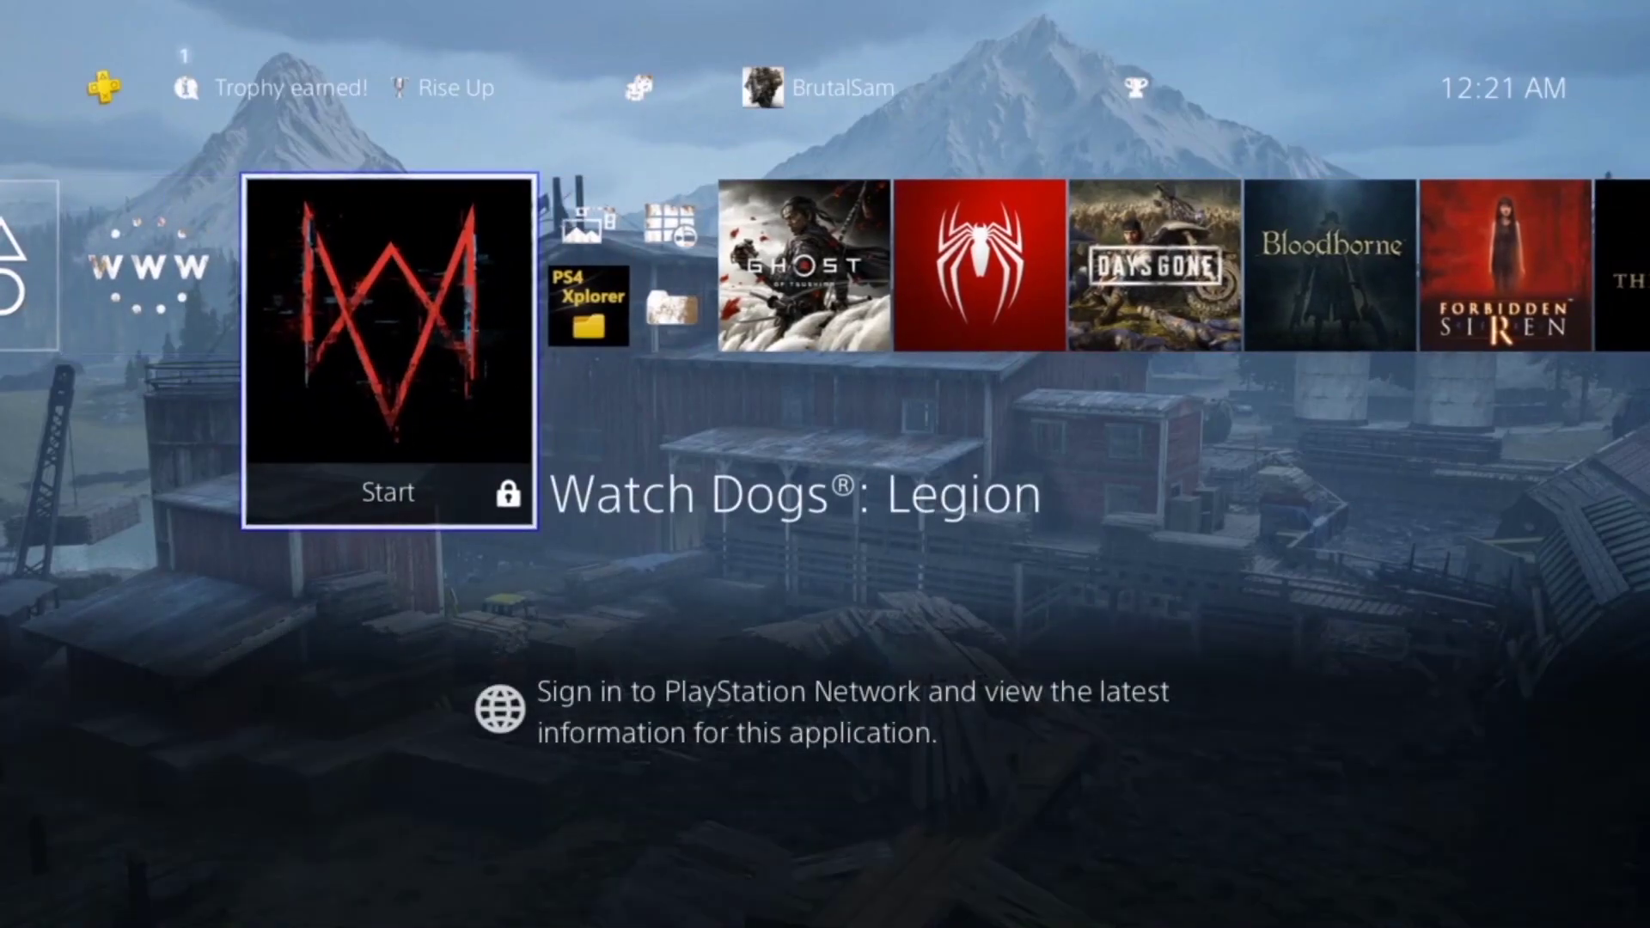
key("Return")
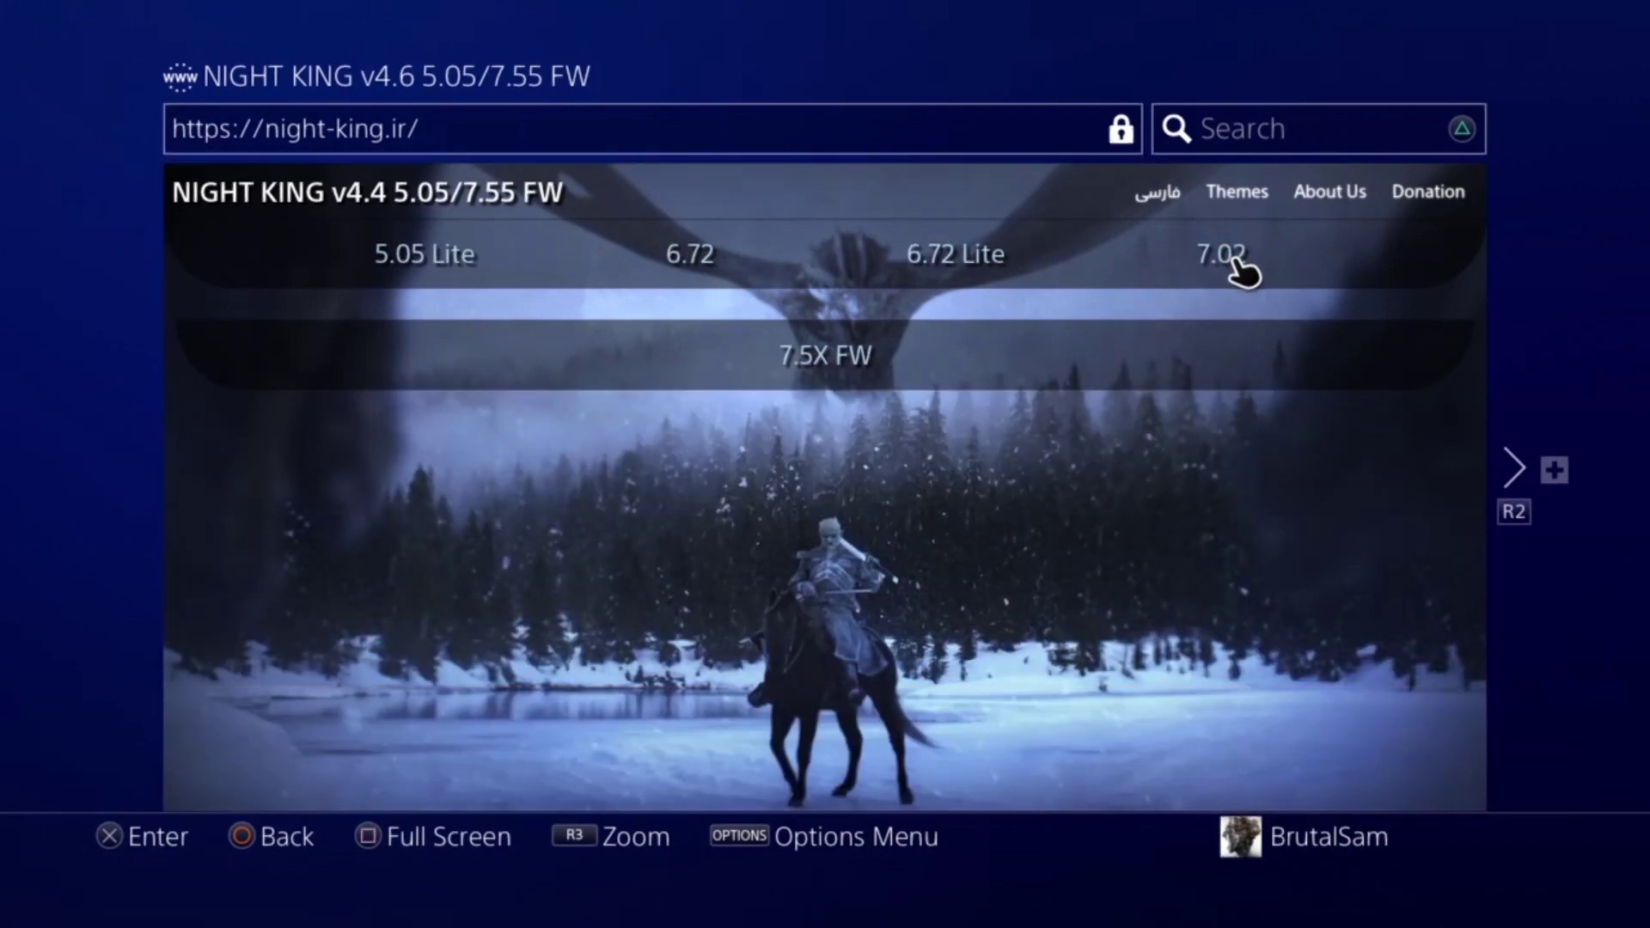
- Run the Hen213b payload from the 7.02 page, retrying after the out-of-memory error
left_click(1240, 269)
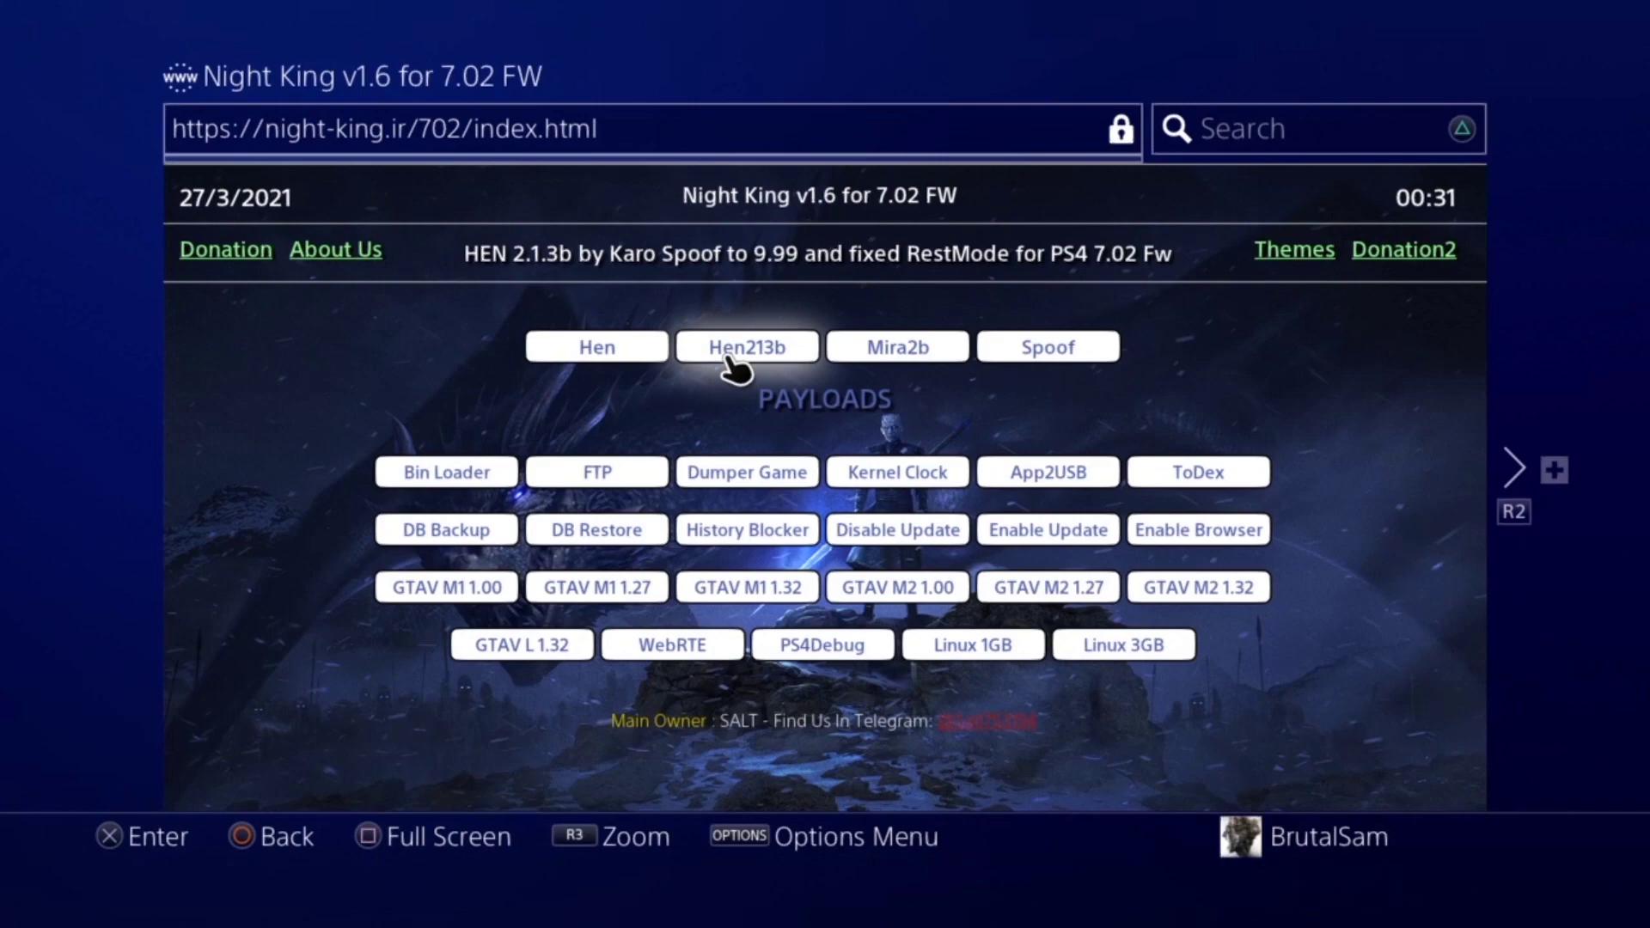
left_click(725, 356)
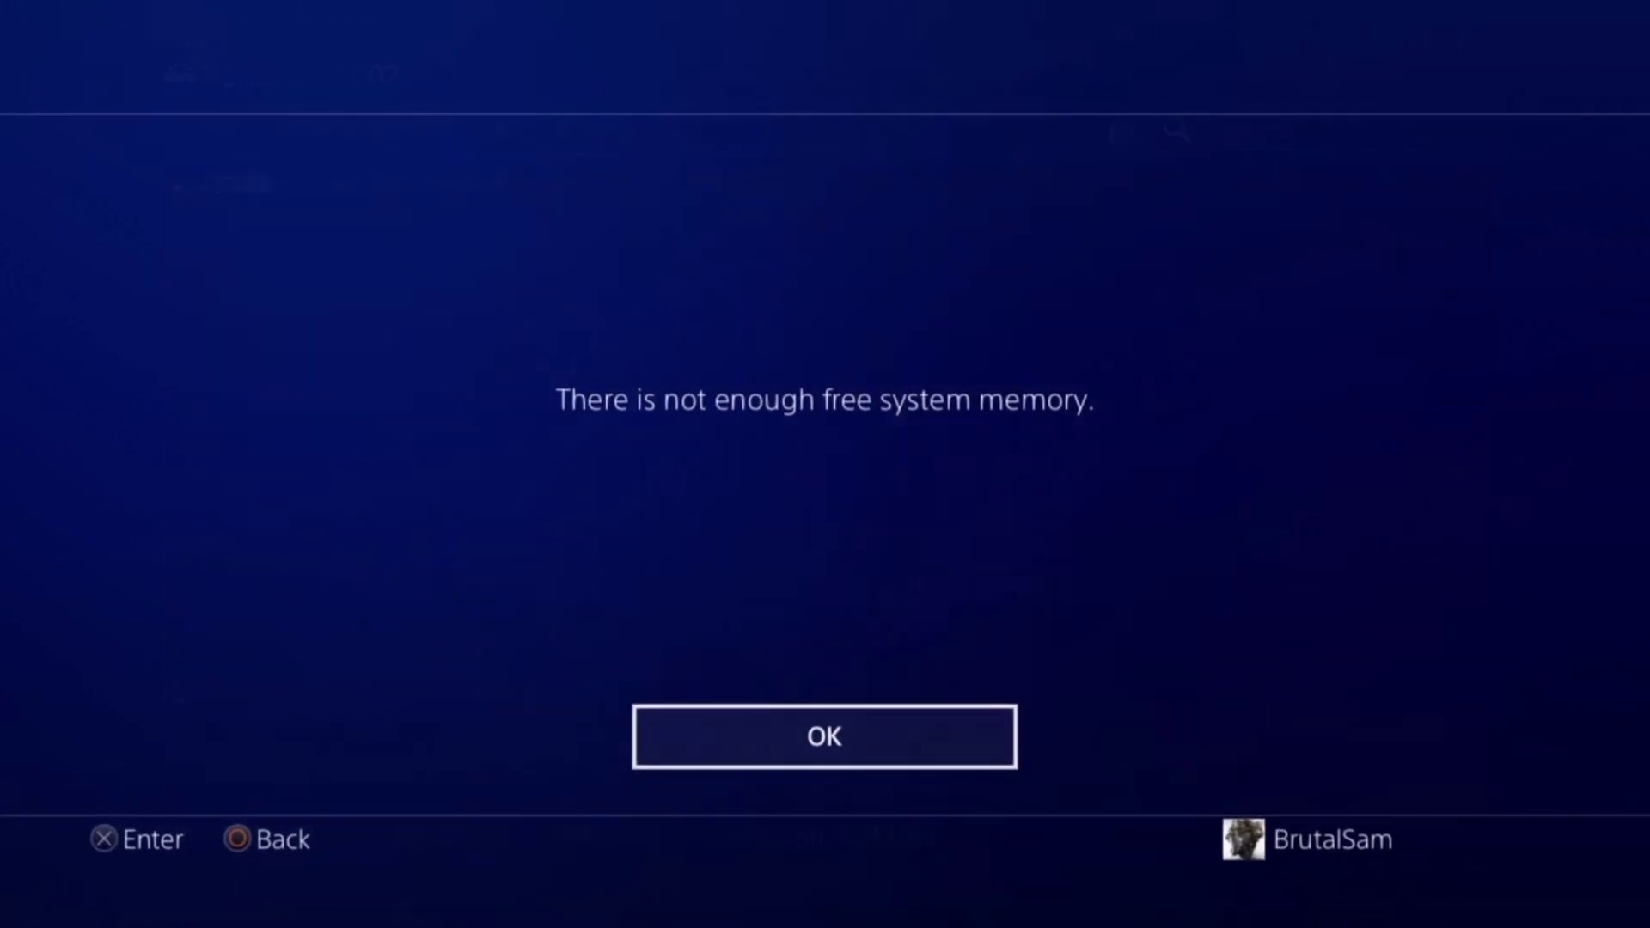
key("Return")
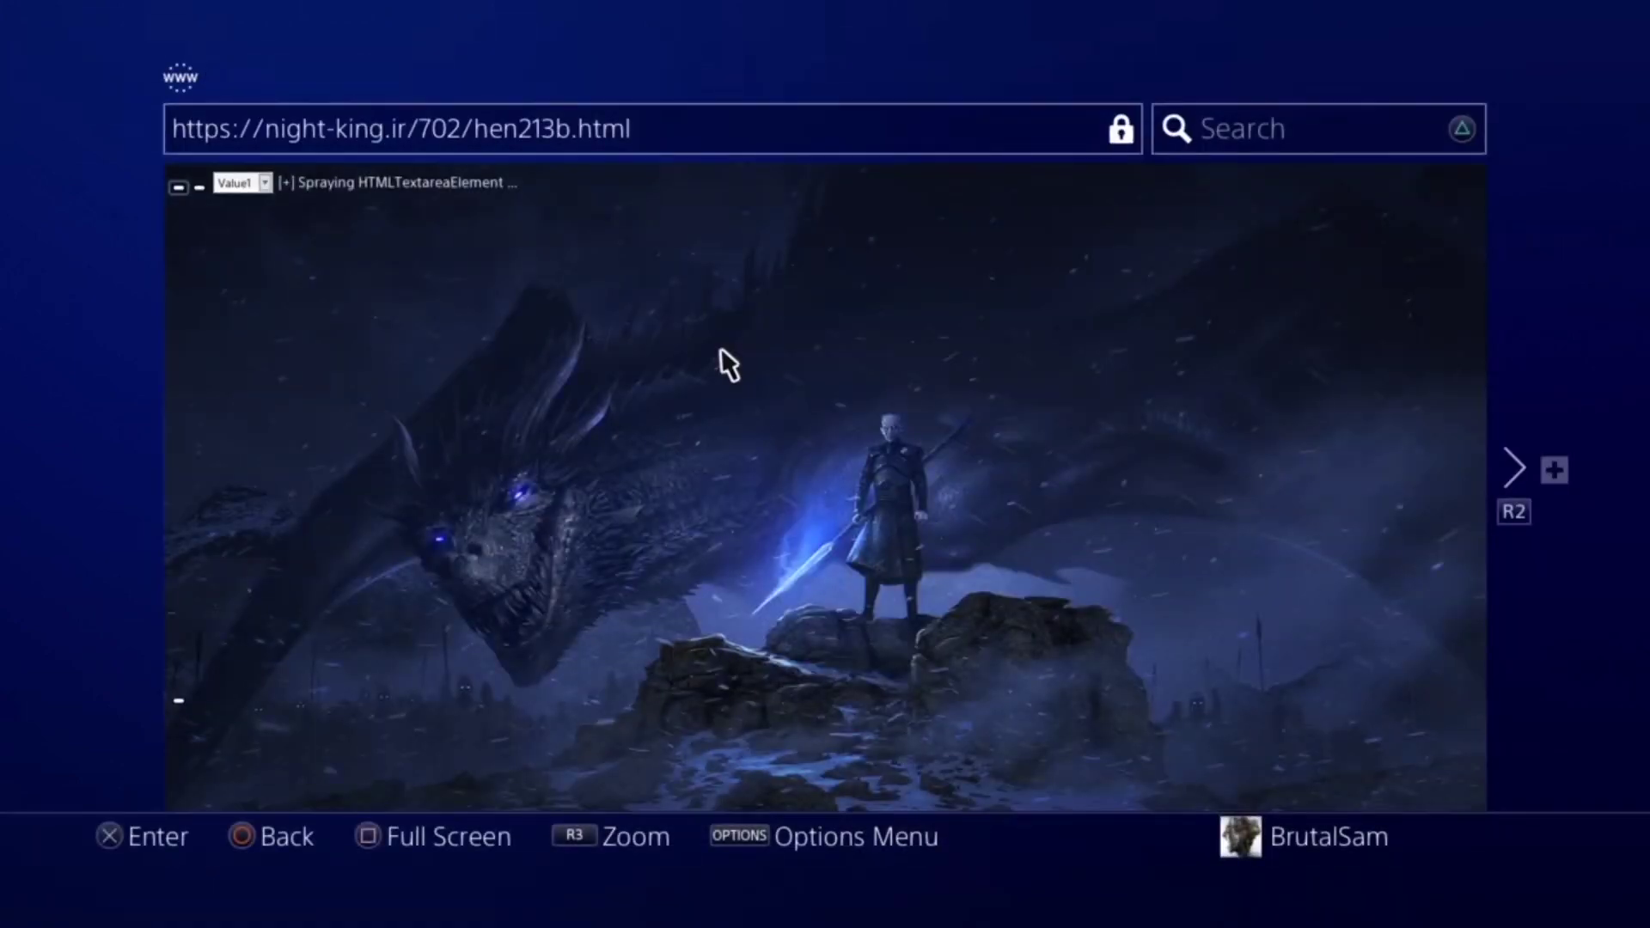